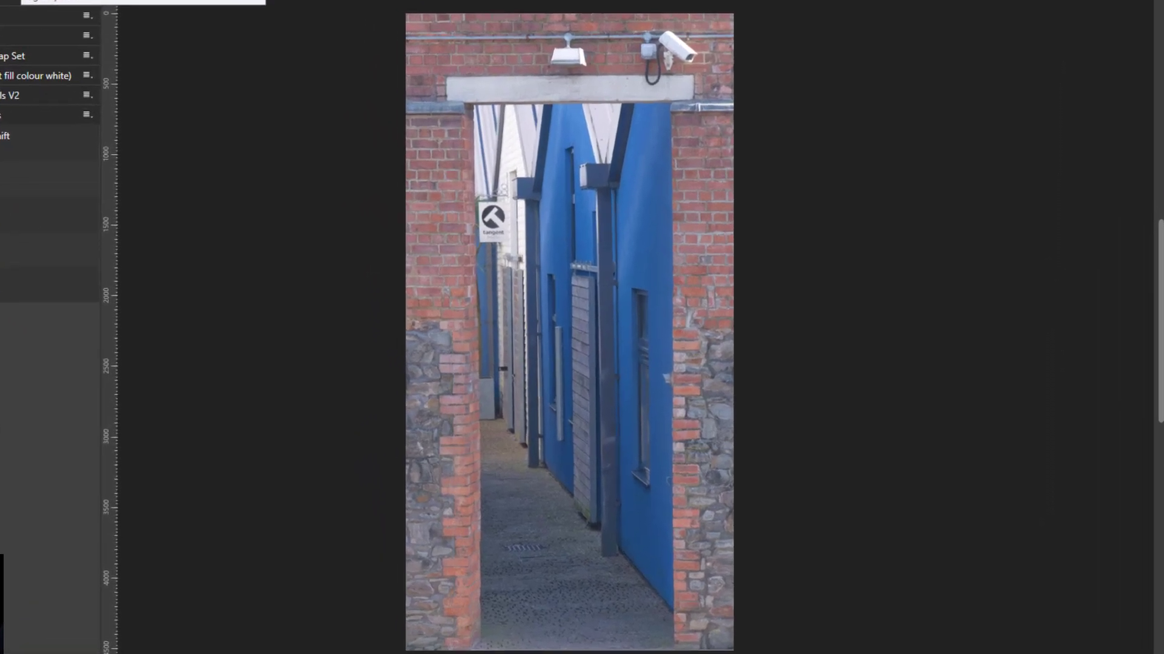
# - In the rgb diagram, set the rectangle's fill to R 237, G 26, B 90
pyautogui.click(282, 40)
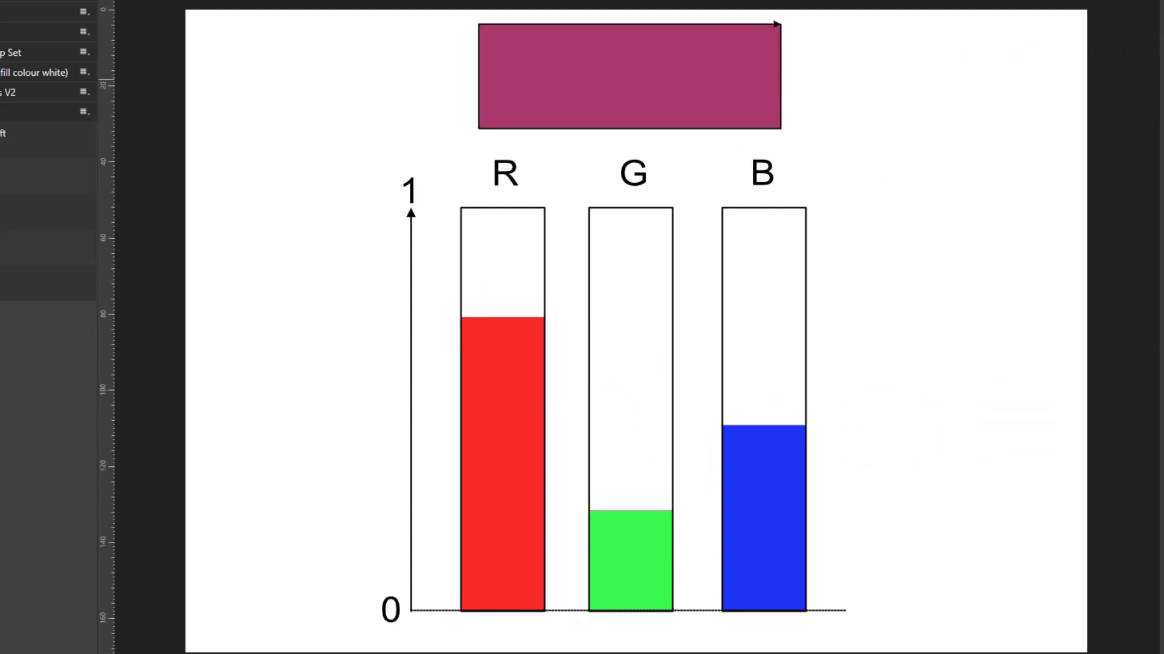
pyautogui.moveTo(1107, 67); pyautogui.dragTo(856, 47)
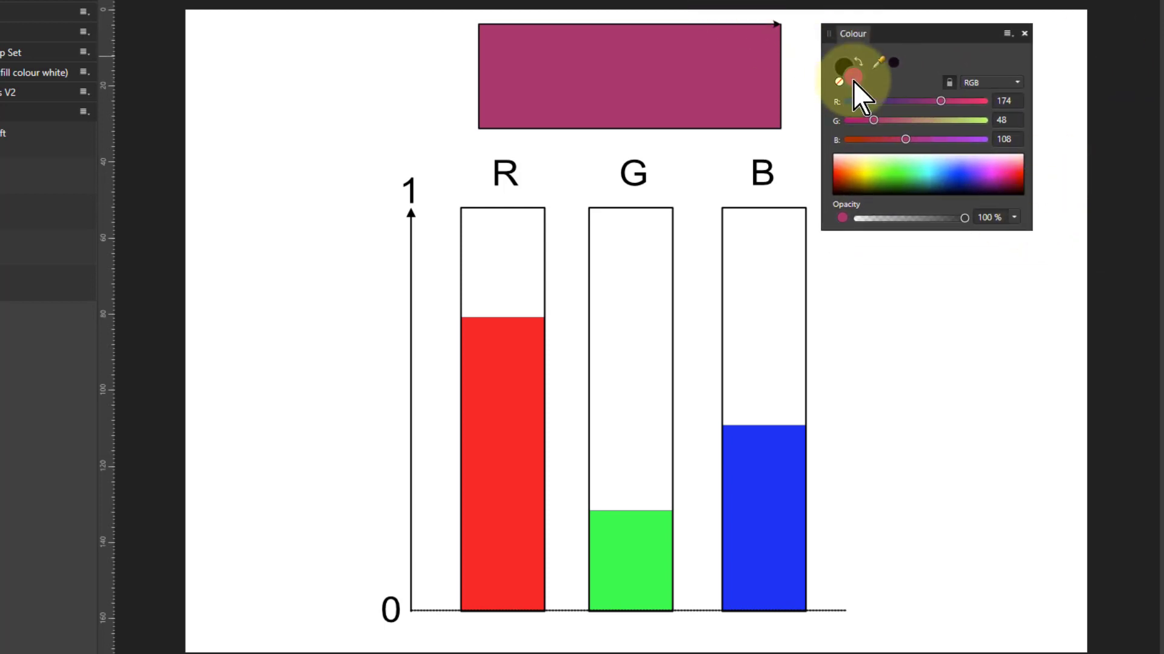
pyautogui.click(723, 90)
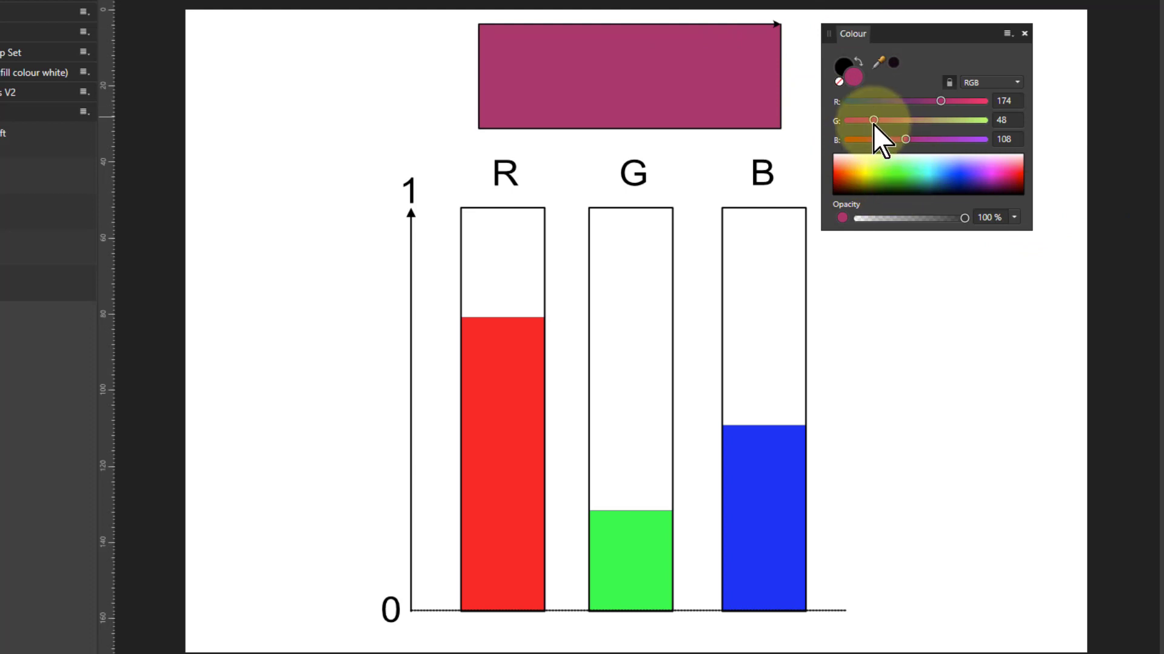
pyautogui.moveTo(873, 122); pyautogui.dragTo(896, 146)
pyautogui.click(895, 147)
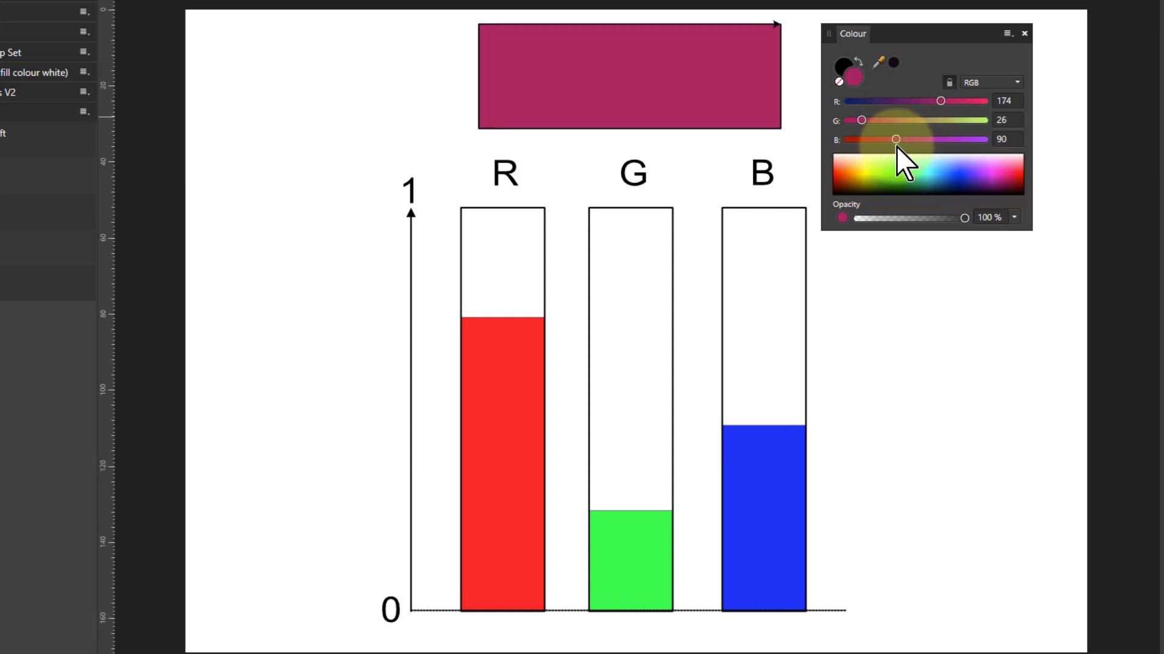
pyautogui.moveTo(942, 104)
pyautogui.mouseDown()
pyautogui.moveTo(997, 108)
pyautogui.moveTo(892, 110)
pyautogui.moveTo(951, 113)
pyautogui.mouseUp()
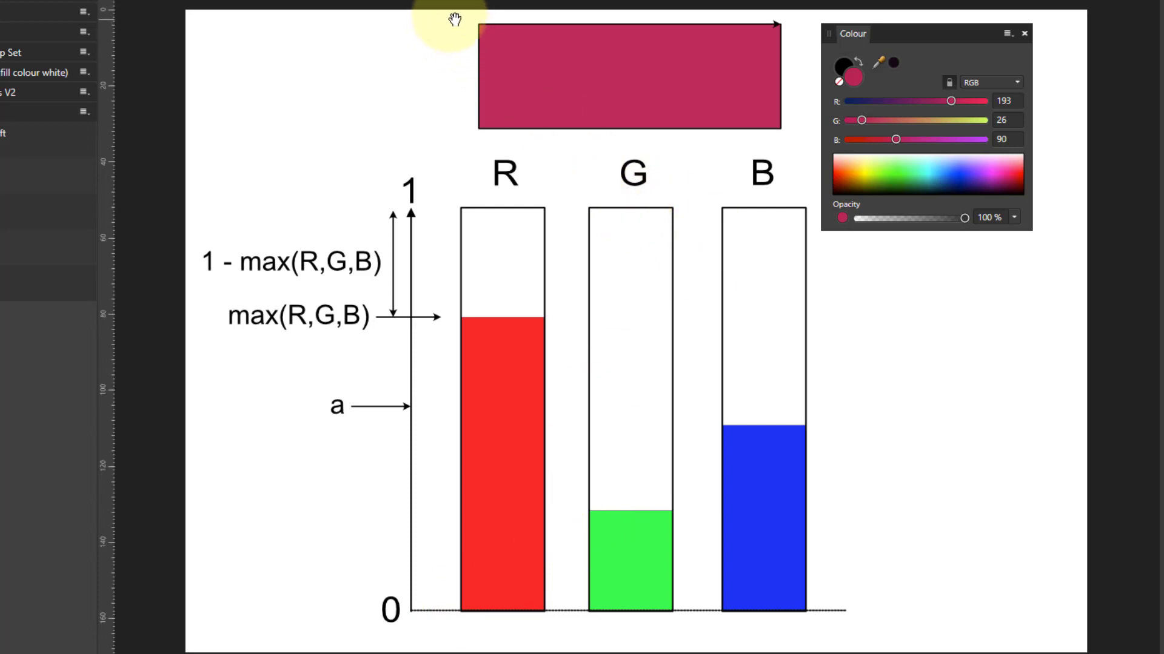
# - Put the Colour panel away and return to the before.jpg alleyway photo
pyautogui.moveTo(917, 37); pyautogui.dragTo(1163, 48)
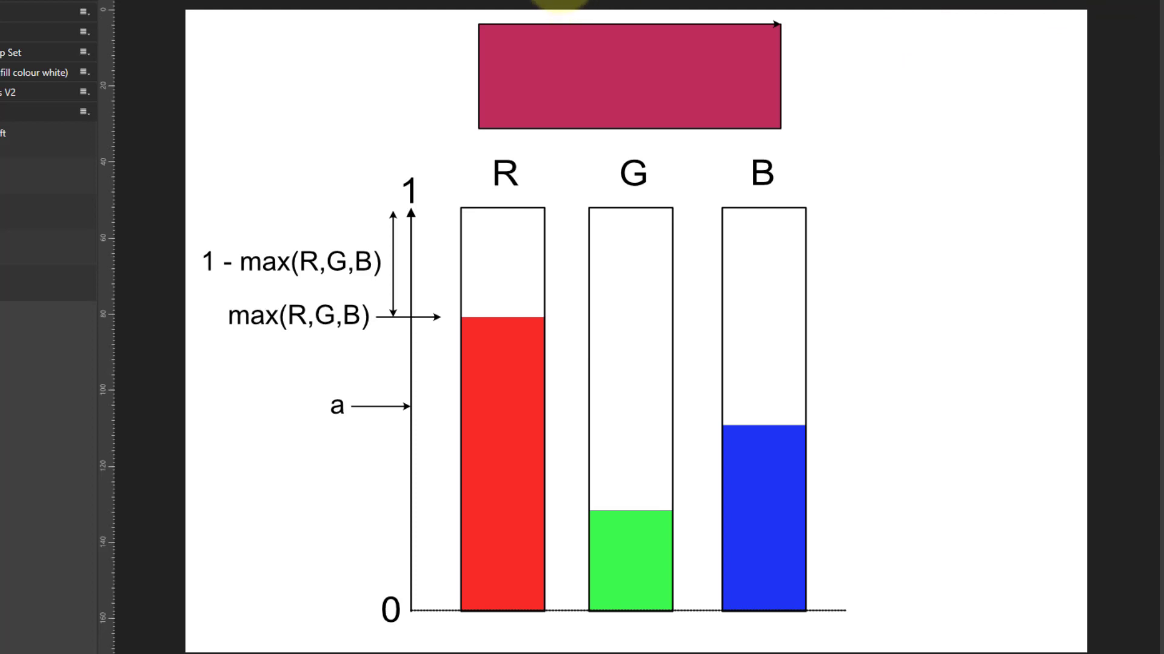
pyautogui.click(503, 0)
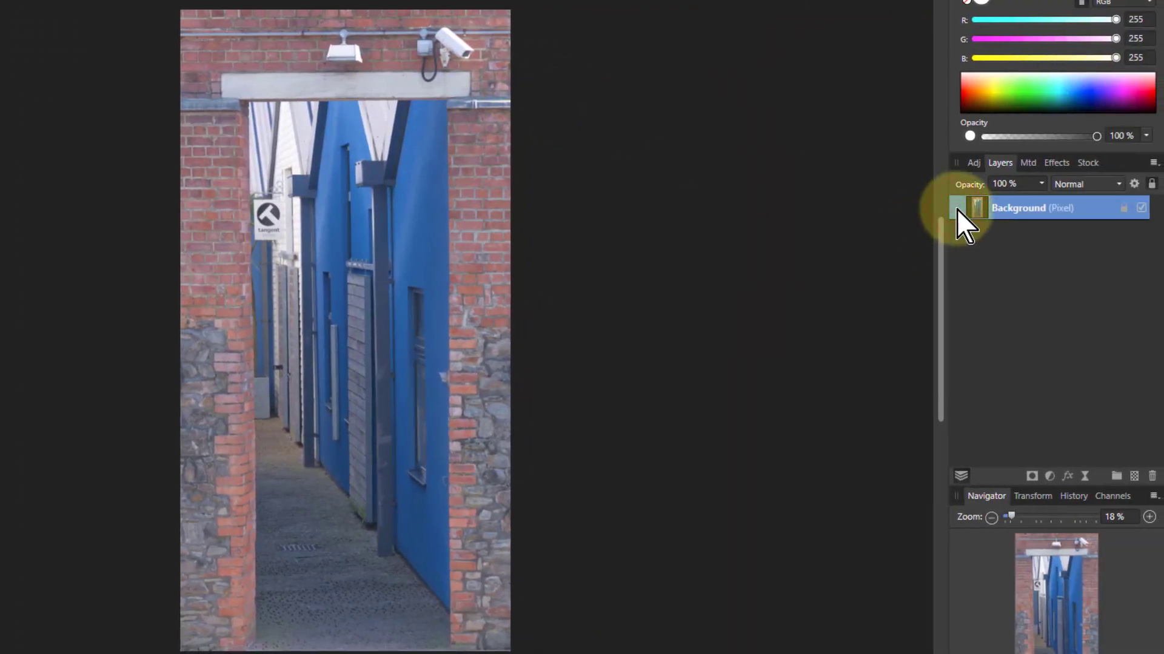
# - Duplicate the Background layer, hide the original, and attach a Live Procedural Texture to the copy
pyautogui.hotkey('ctrl', 'j')
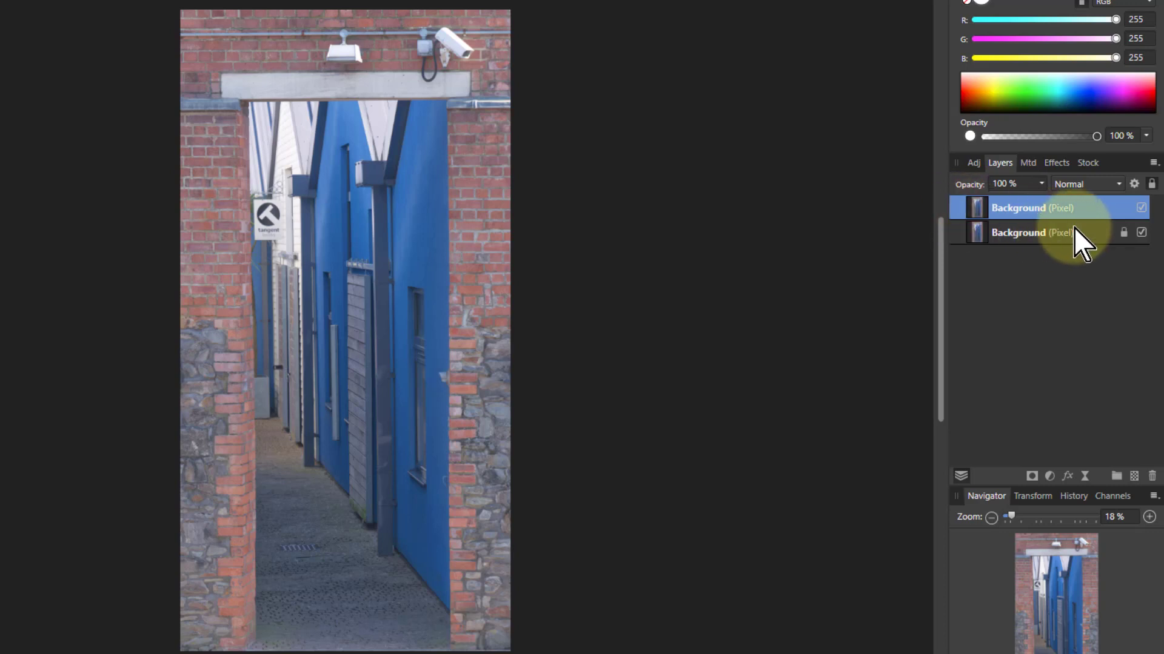
pyautogui.click(1141, 232)
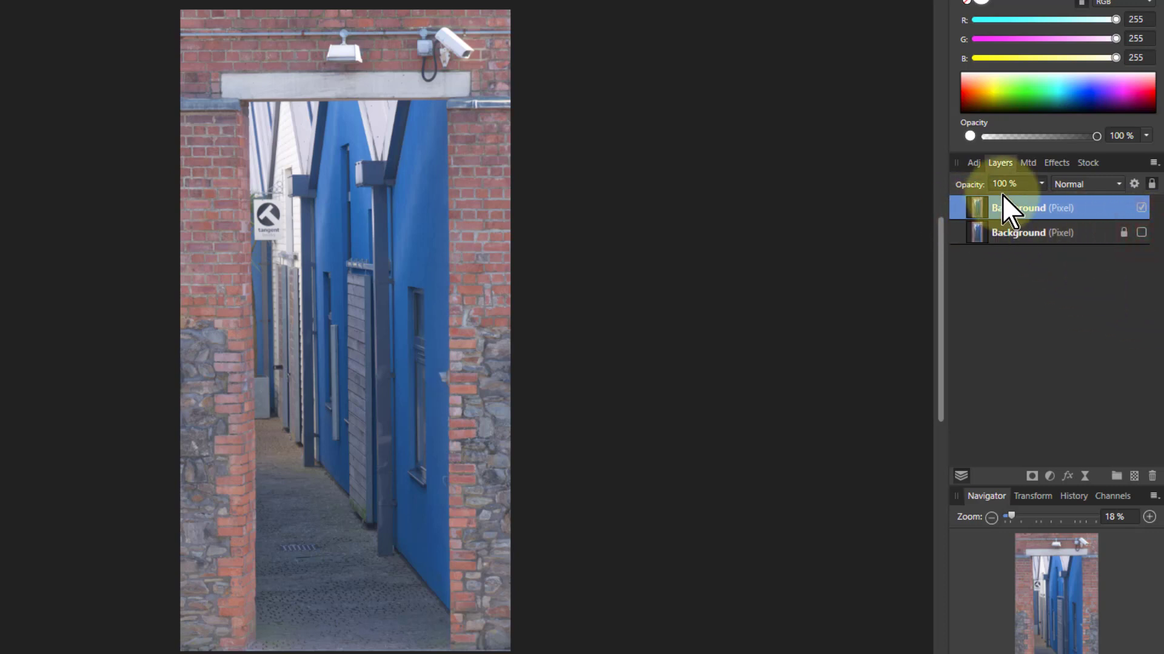
pyautogui.click(1085, 475)
pyautogui.click(993, 410)
pyautogui.click(570, 183)
# - Add an alpha-only texture equation reading (1-max(R,G,B))-a, with the red channel turned off
pyautogui.moveTo(570, 183); pyautogui.dragTo(530, 203)
pyautogui.click(388, 355)
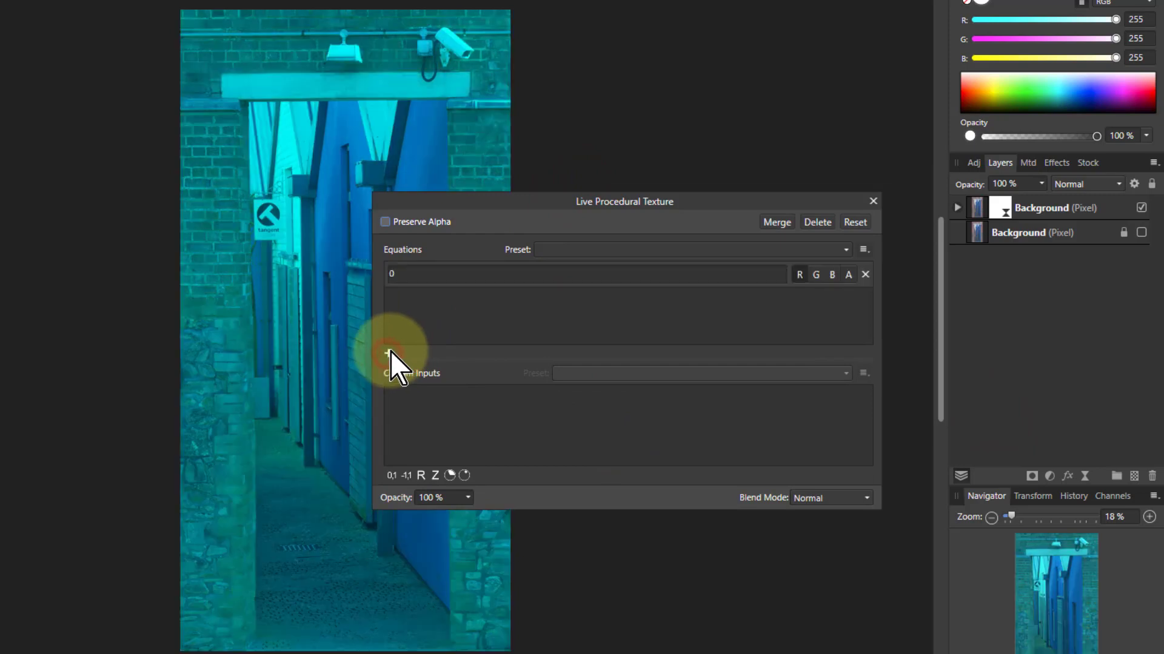
pyautogui.click(799, 274)
pyautogui.click(848, 275)
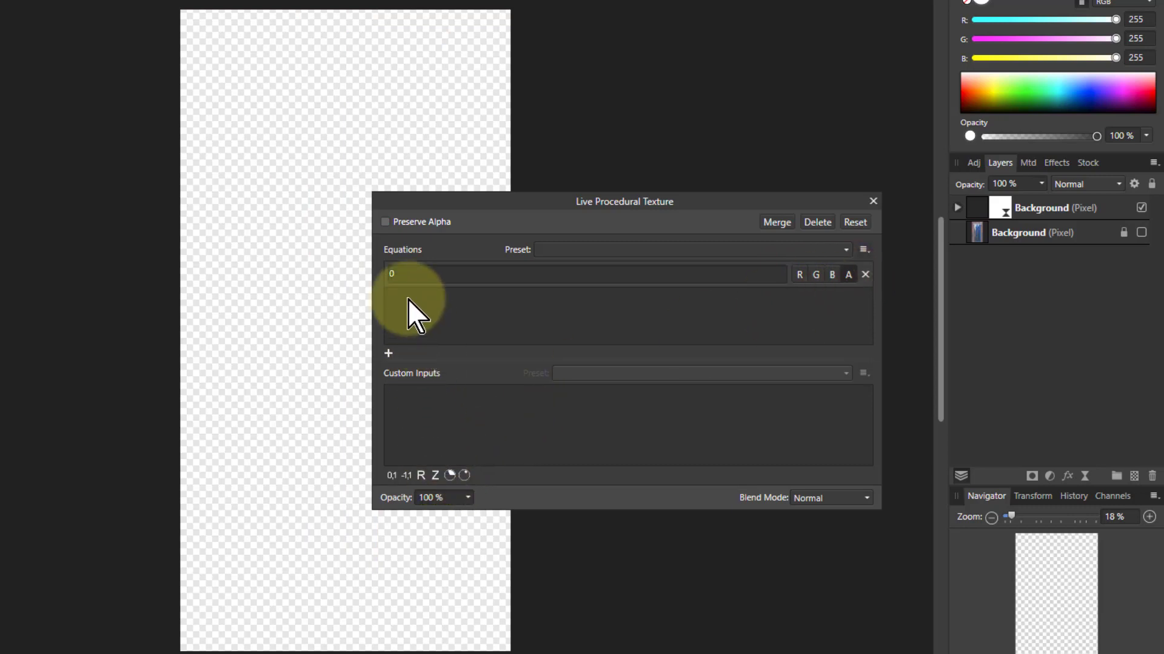
pyautogui.click(410, 279)
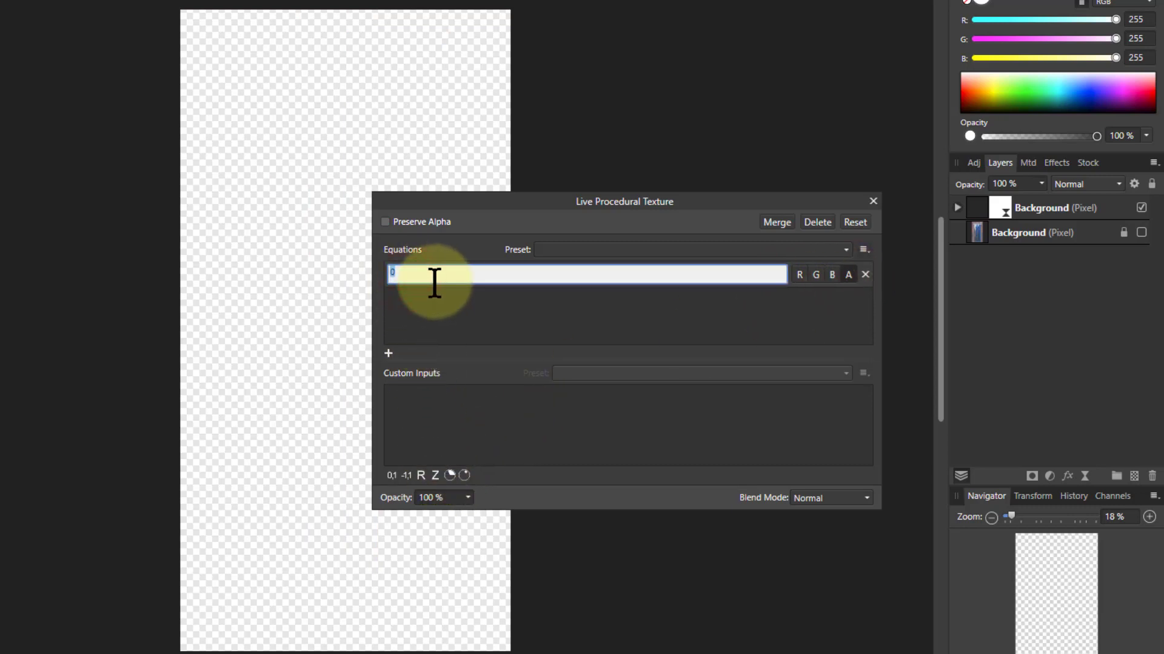
pyautogui.write('(1-max(R,G,B))-a')
pyautogui.press('Return')
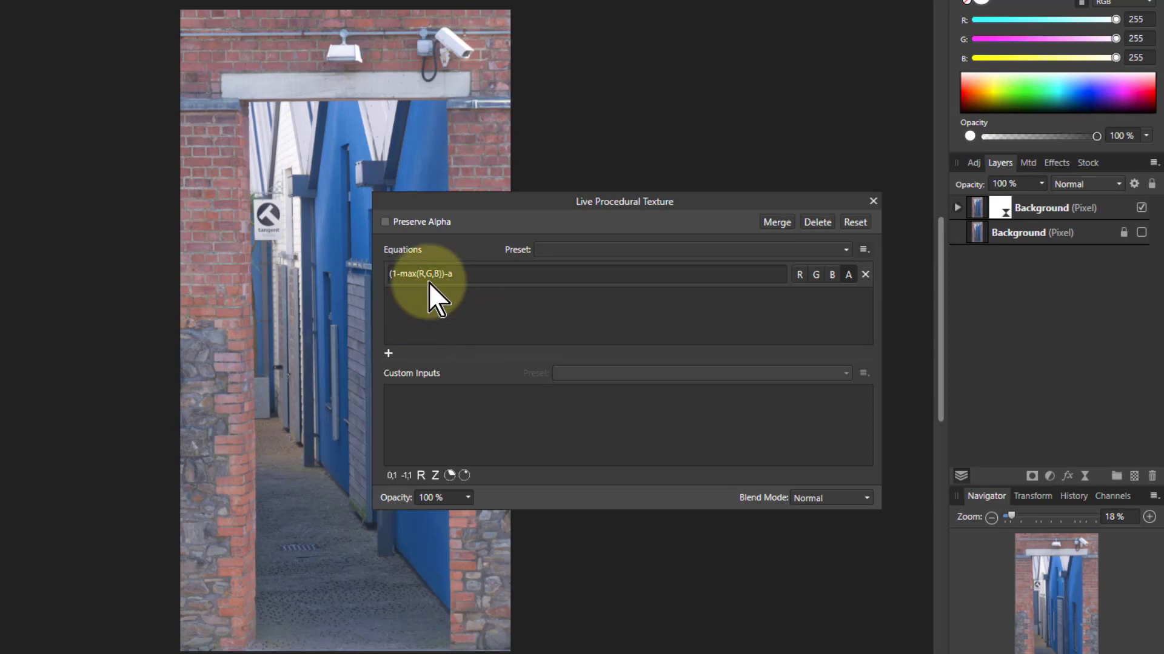
# - Add a 0–1 custom input a, lower it to mid-range, and place the cursor before the final a
pyautogui.click(392, 478)
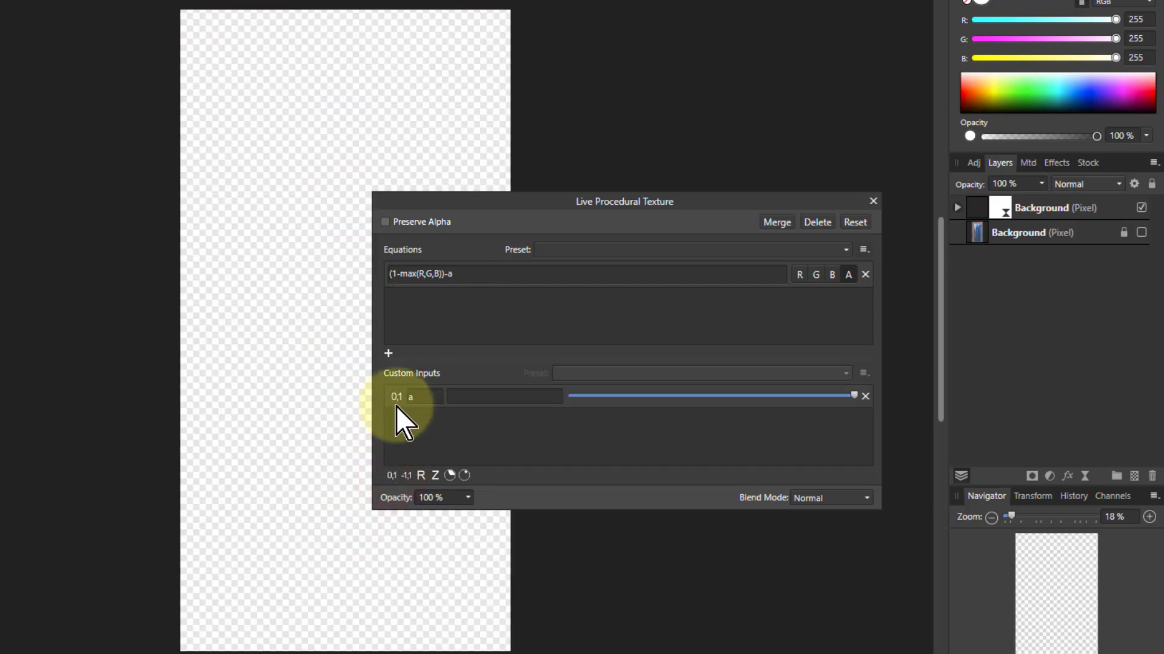
pyautogui.moveTo(855, 395); pyautogui.dragTo(628, 401)
pyautogui.click(469, 276)
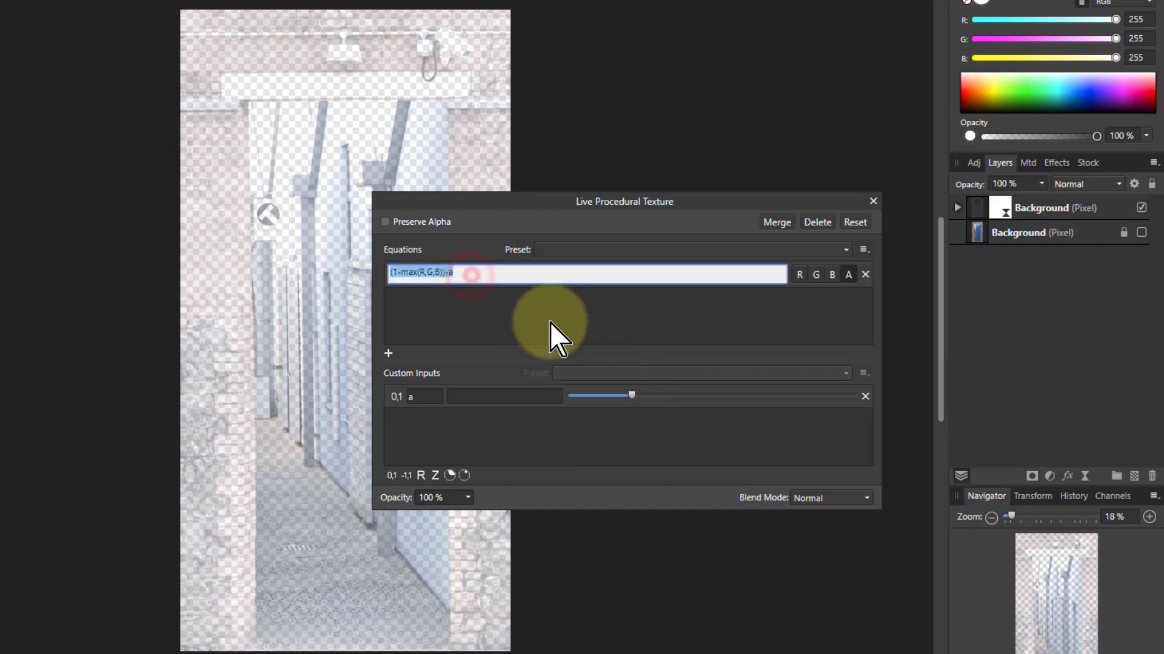
pyautogui.click(452, 273)
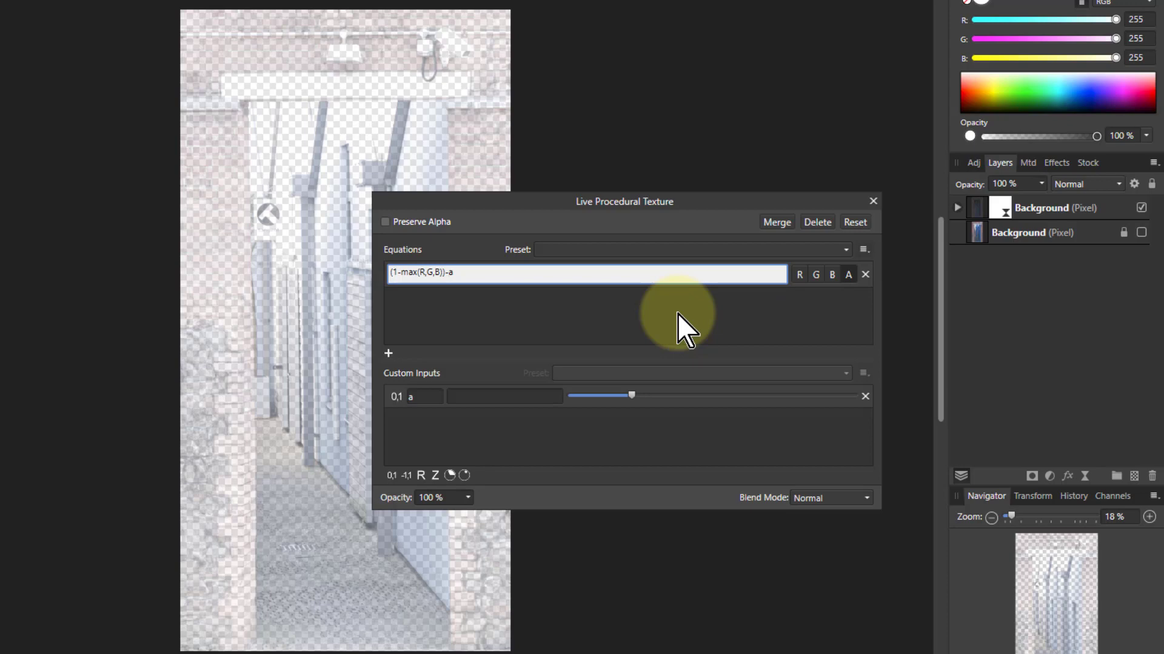
# - Change the alpha equation to (1-max(R,G,B))/a
pyautogui.press('BackSpace')
pyautogui.write('/')
pyautogui.press('Return')
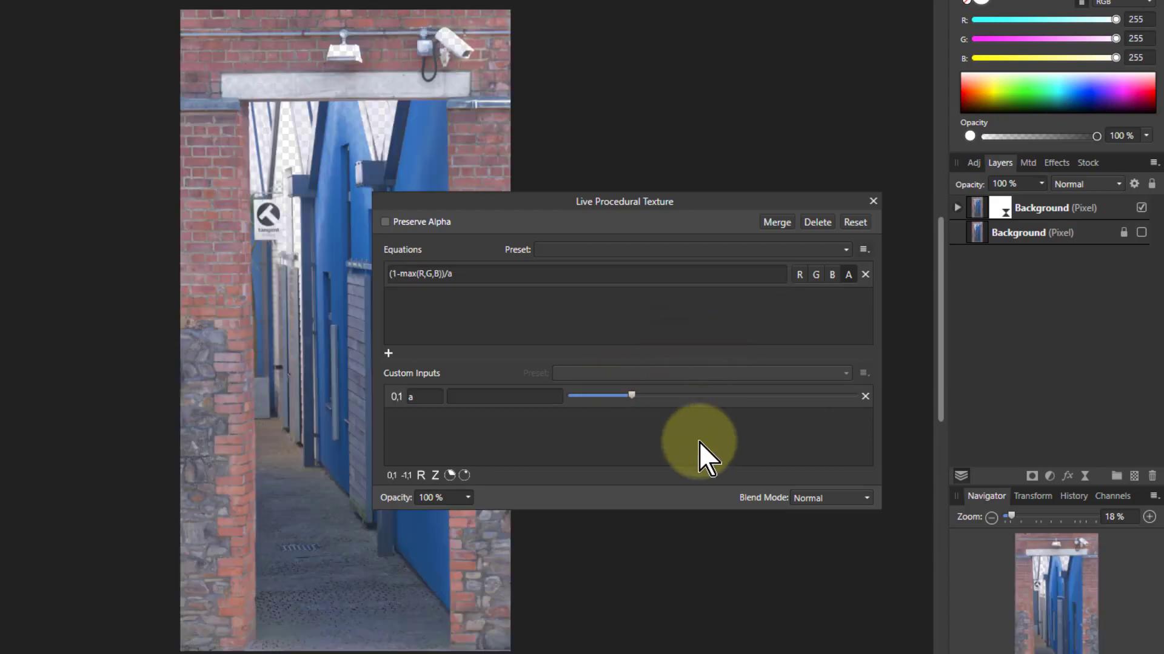
# - Set input a high, fine-tune it against the photo, and close the texture settings
pyautogui.moveTo(634, 397); pyautogui.dragTo(823, 406)
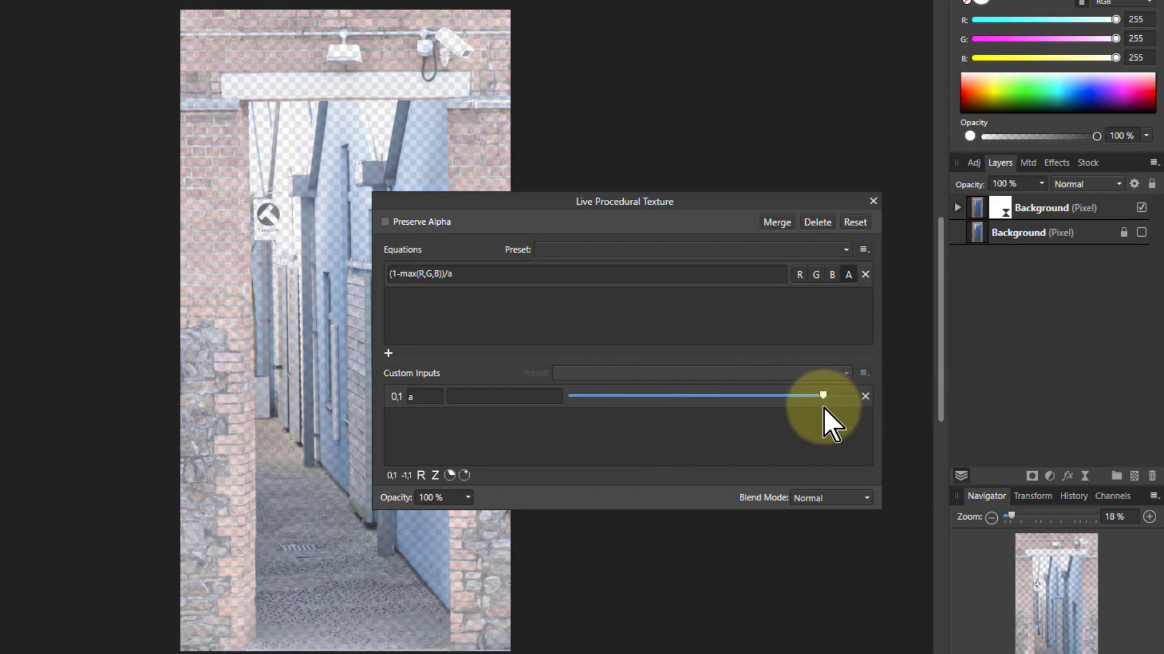
pyautogui.moveTo(823, 408); pyautogui.dragTo(772, 408)
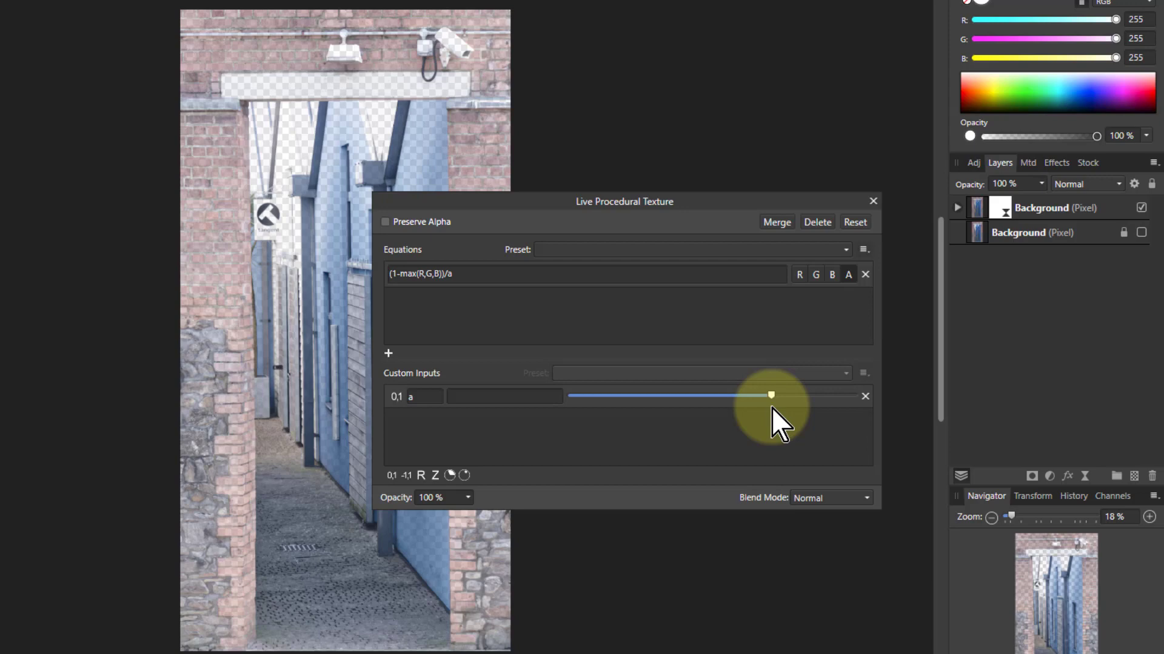
pyautogui.moveTo(772, 408)
pyautogui.mouseDown()
pyautogui.moveTo(781, 413)
pyautogui.moveTo(678, 409)
pyautogui.moveTo(757, 409)
pyautogui.mouseUp()
pyautogui.click(978, 208)
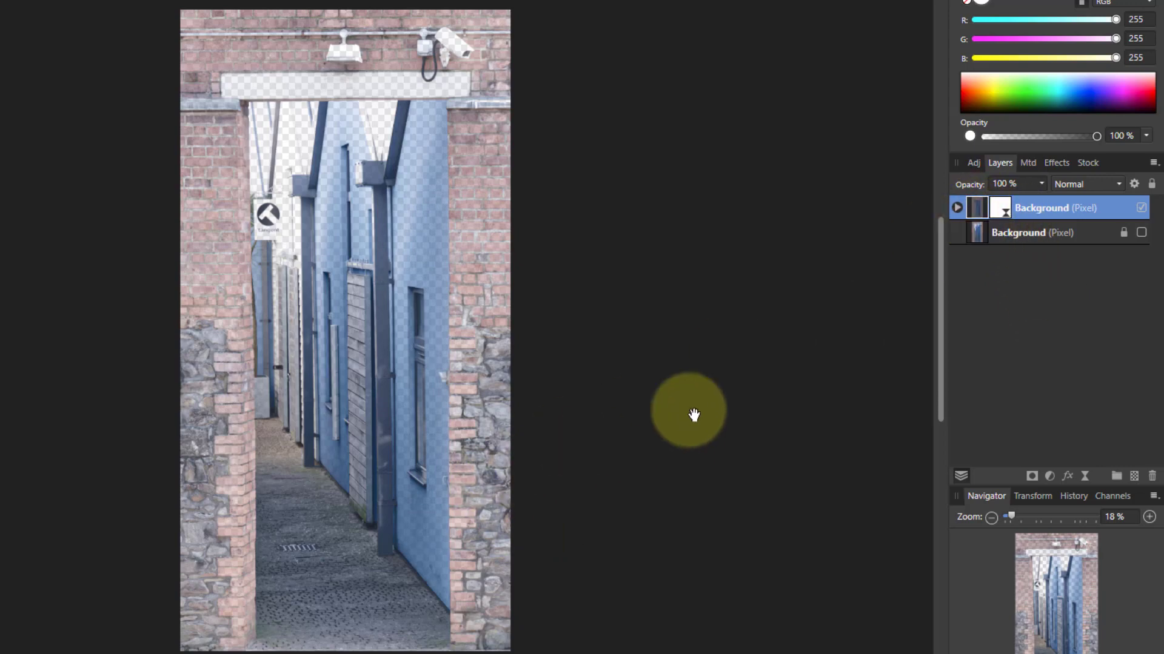
# - Show the original Background, set the copy's blend mode to Multiply, and reopen the texture settings
pyautogui.click(1141, 233)
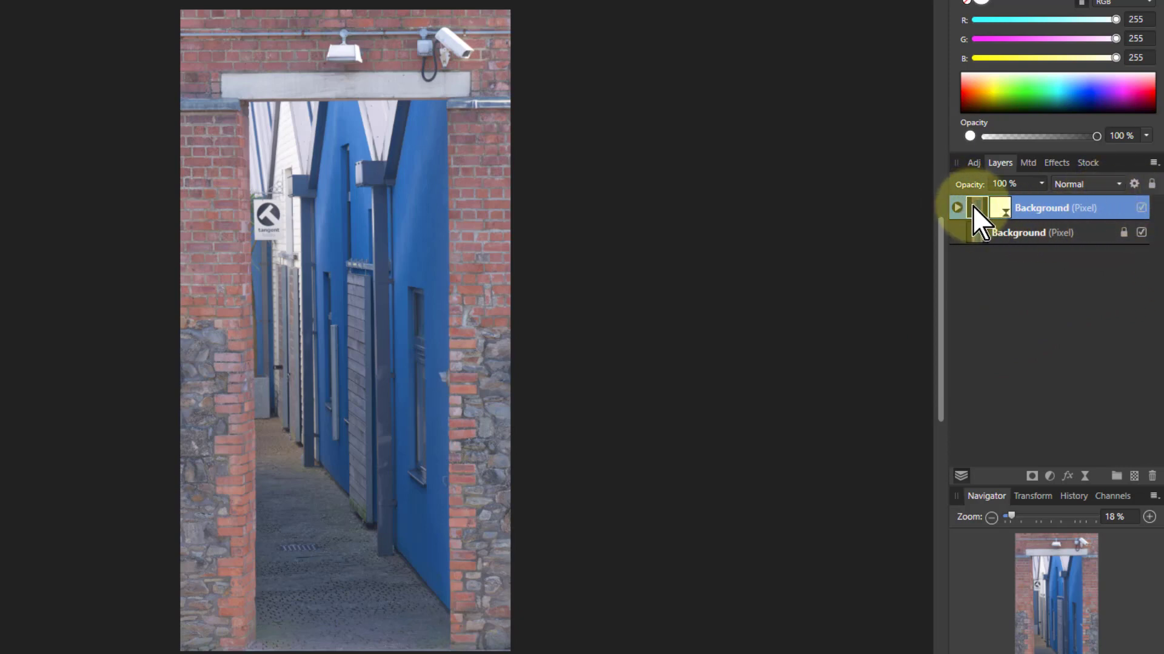
pyautogui.click(1072, 186)
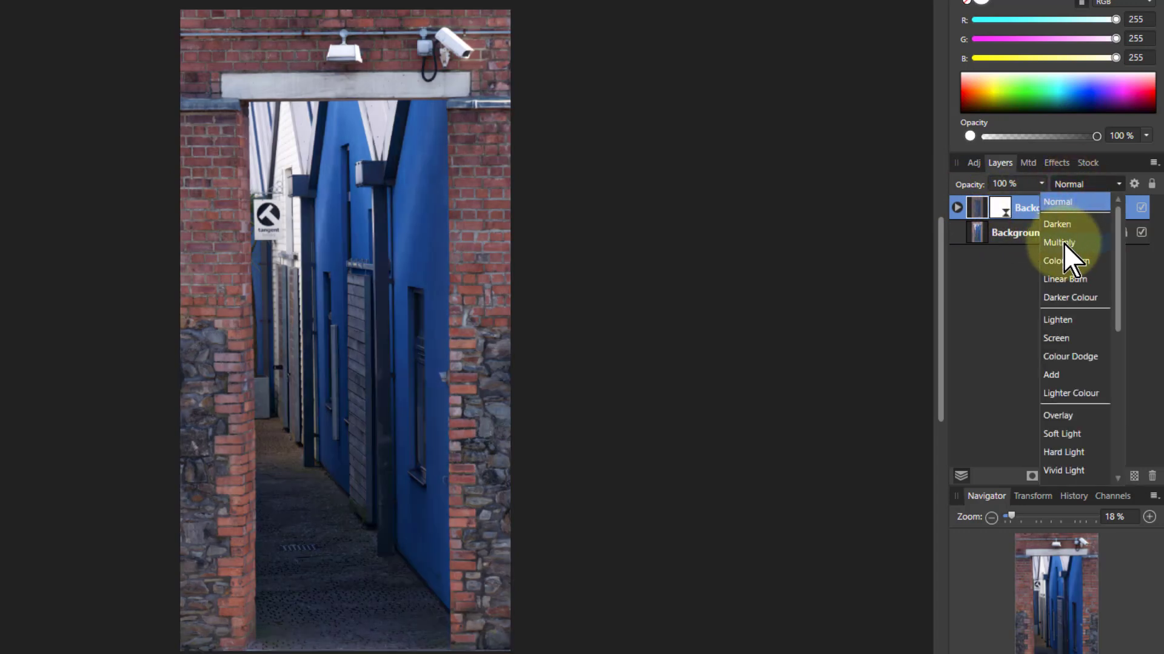
pyautogui.click(1064, 244)
pyautogui.doubleClick(998, 206)
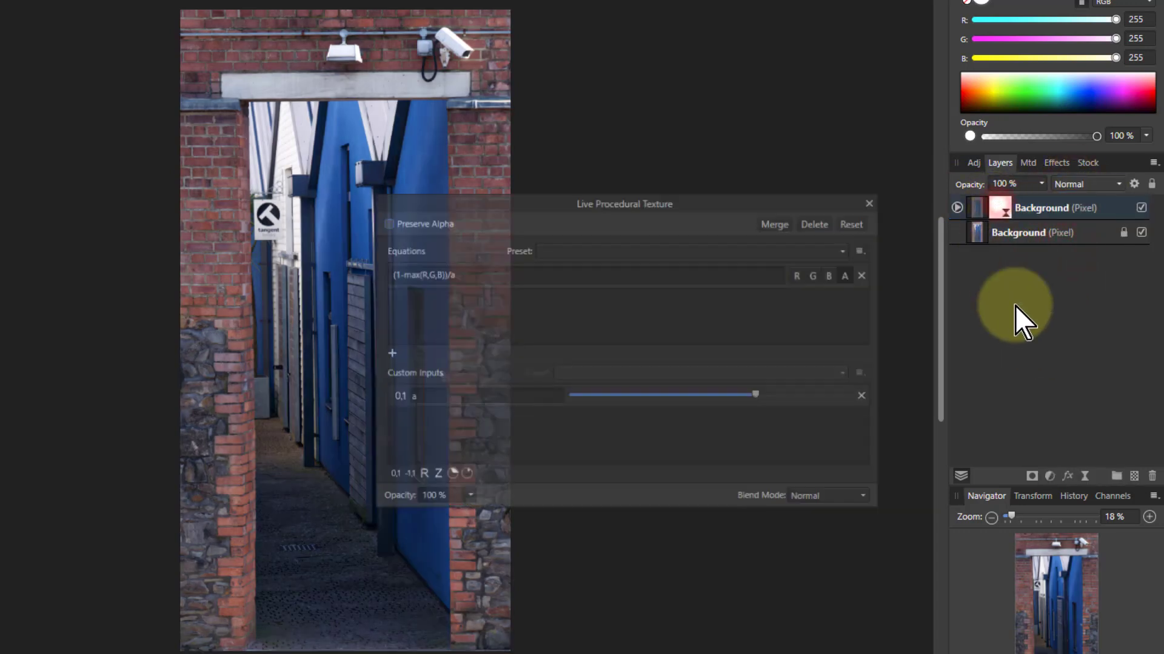
pyautogui.moveTo(702, 206); pyautogui.dragTo(827, 290)
# - Revert the equation to (1-max(R,G,B))-a and set input a low to darken the shadows
pyautogui.moveTo(887, 481); pyautogui.dragTo(951, 500)
pyautogui.click(591, 360)
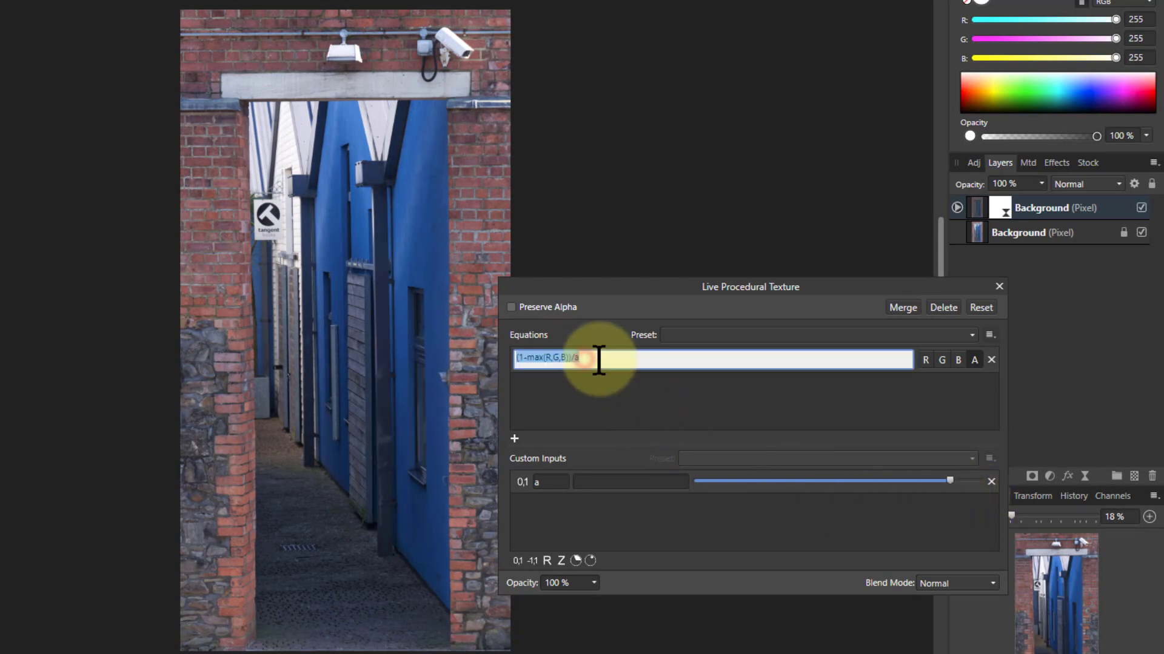
pyautogui.click(599, 360)
pyautogui.press('Left')
pyautogui.press('BackSpace')
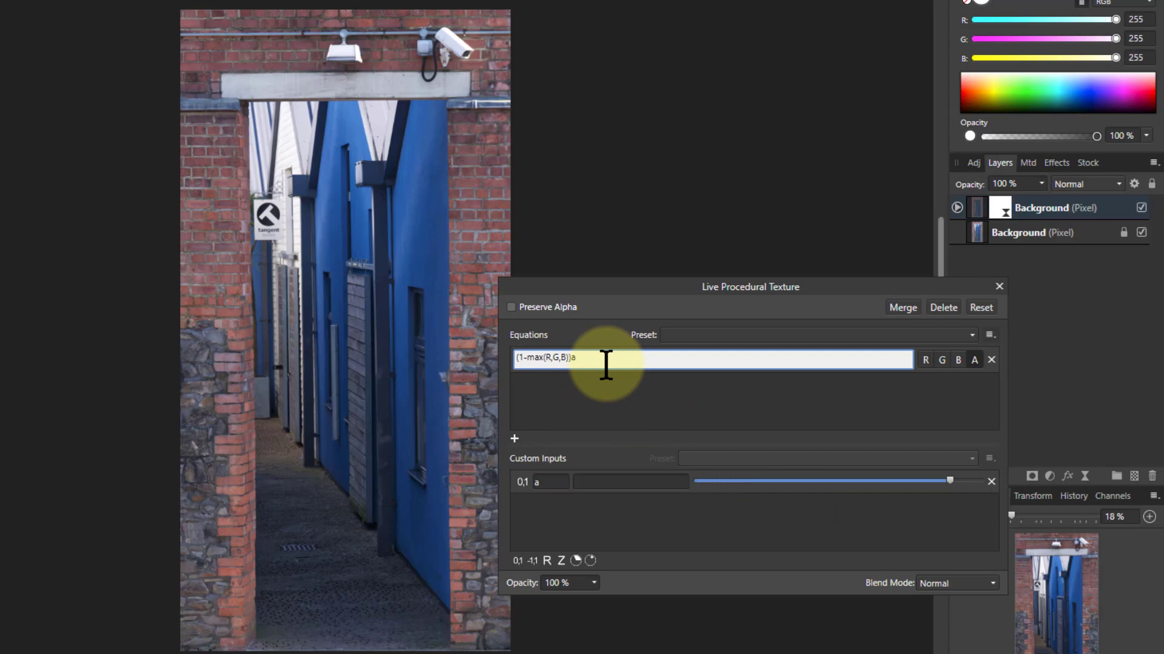
pyautogui.write('-')
pyautogui.press('Return')
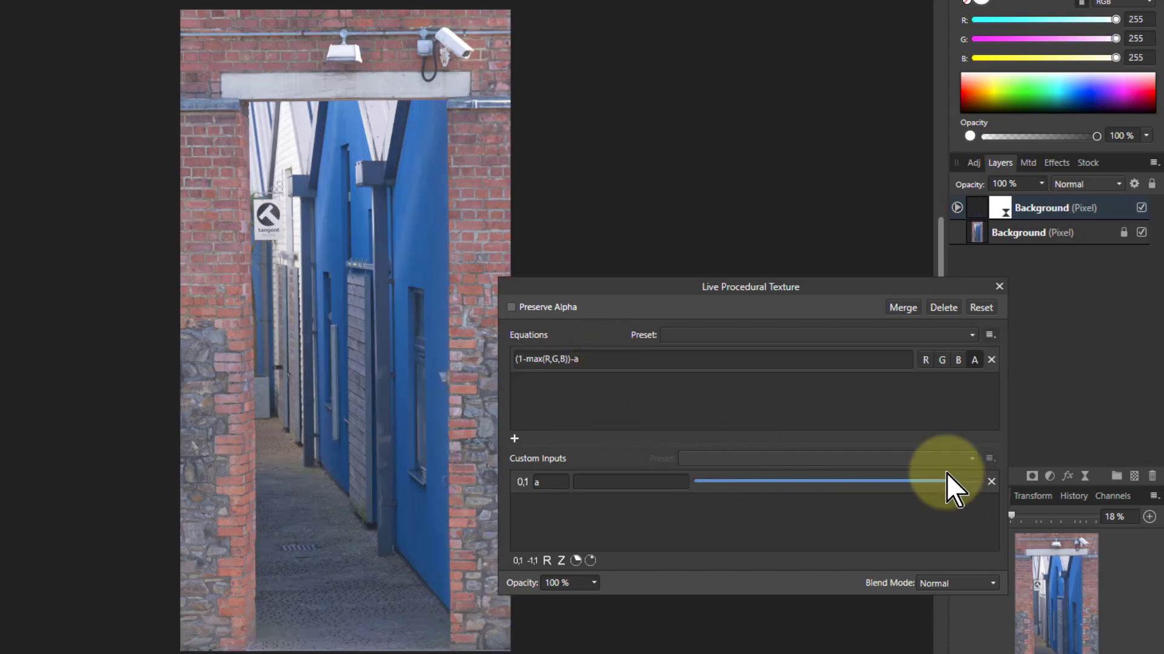
pyautogui.moveTo(953, 481); pyautogui.dragTo(717, 482)
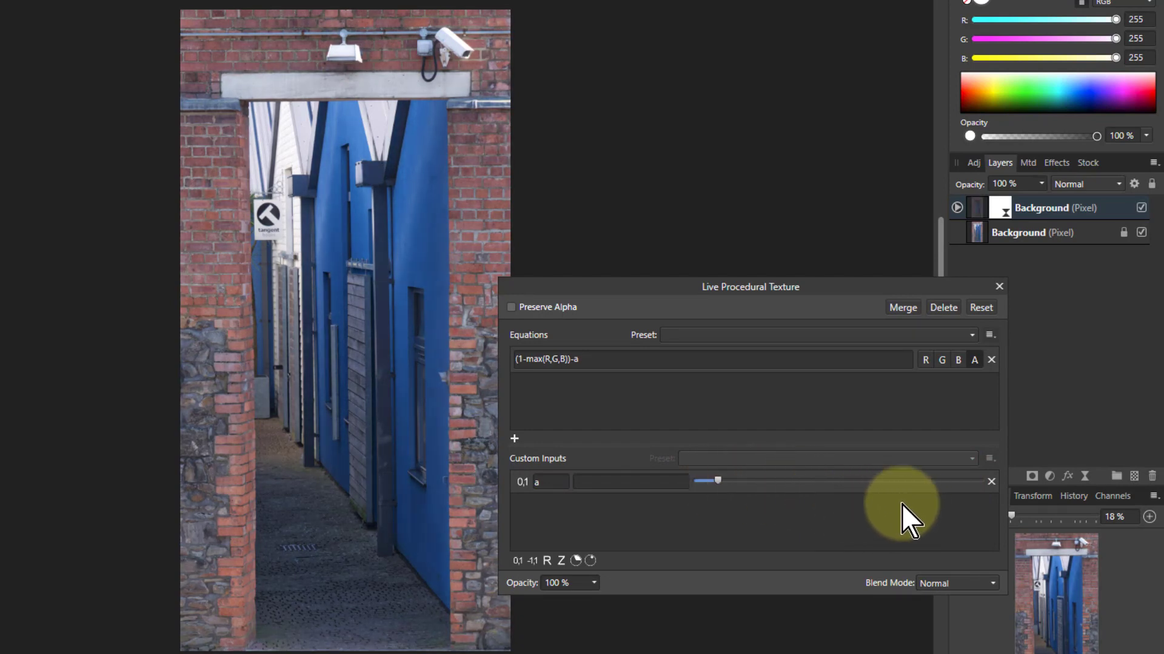